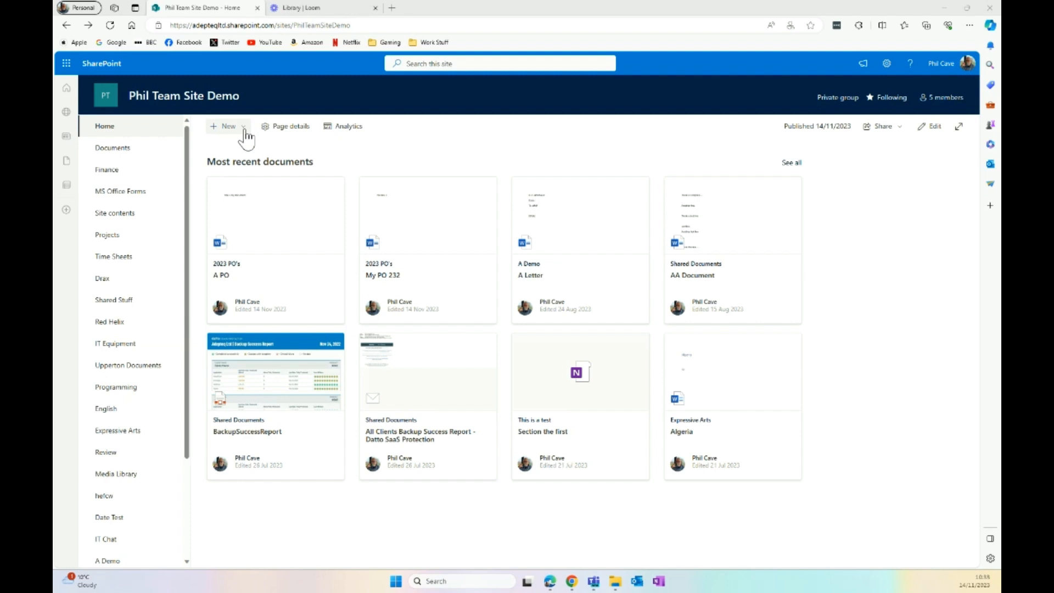
Start a new blank list from the site's + New menu
left_click(245, 132)
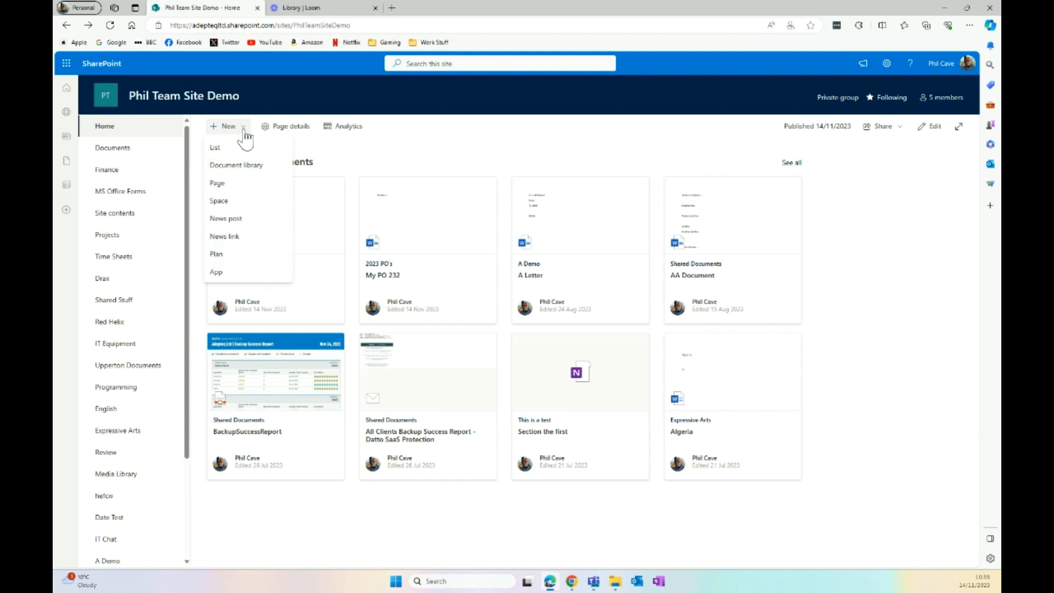
left_click(223, 149)
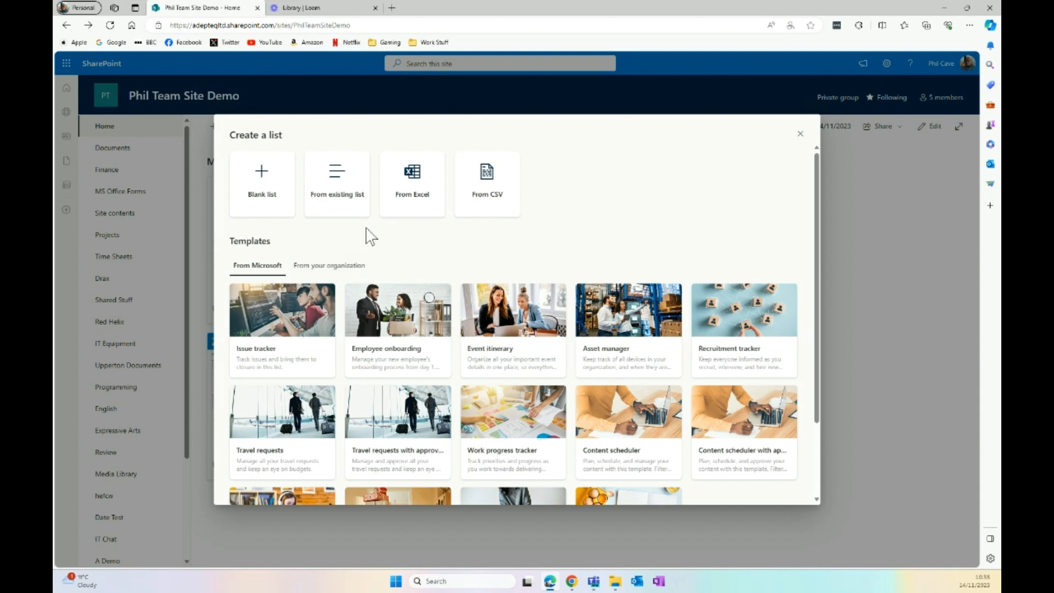
left_click(262, 188)
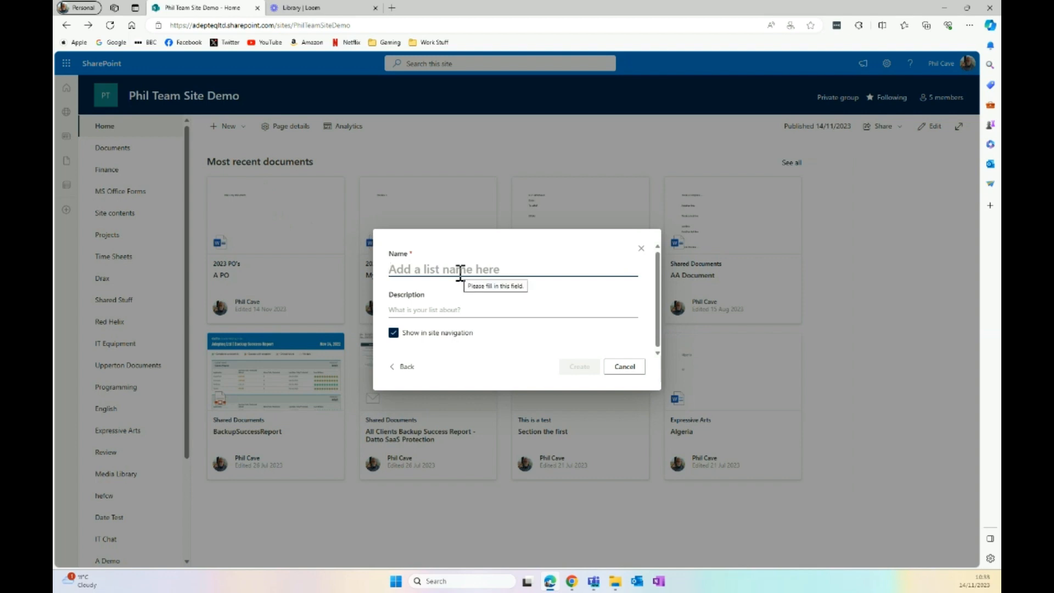
Create the list named 'Contacts' with the description 'Company contacts'
type("Conta")
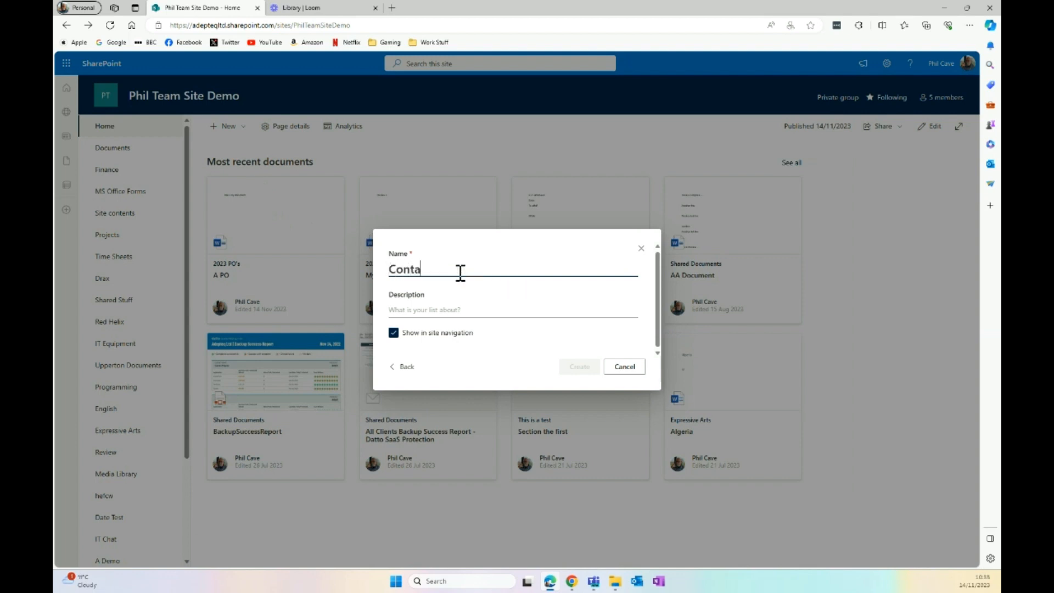
type("cts")
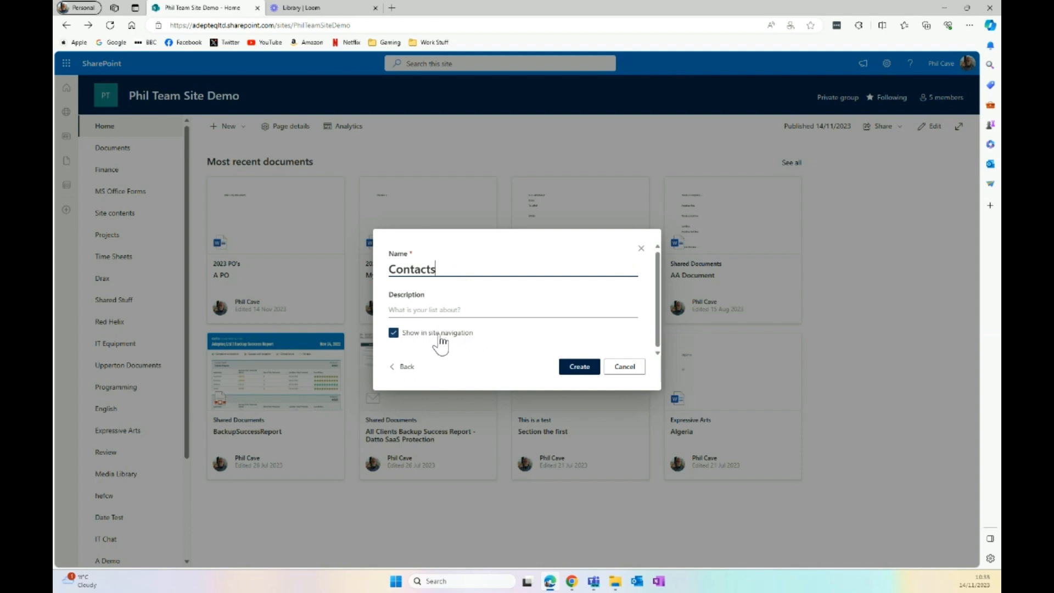
left_click(442, 310)
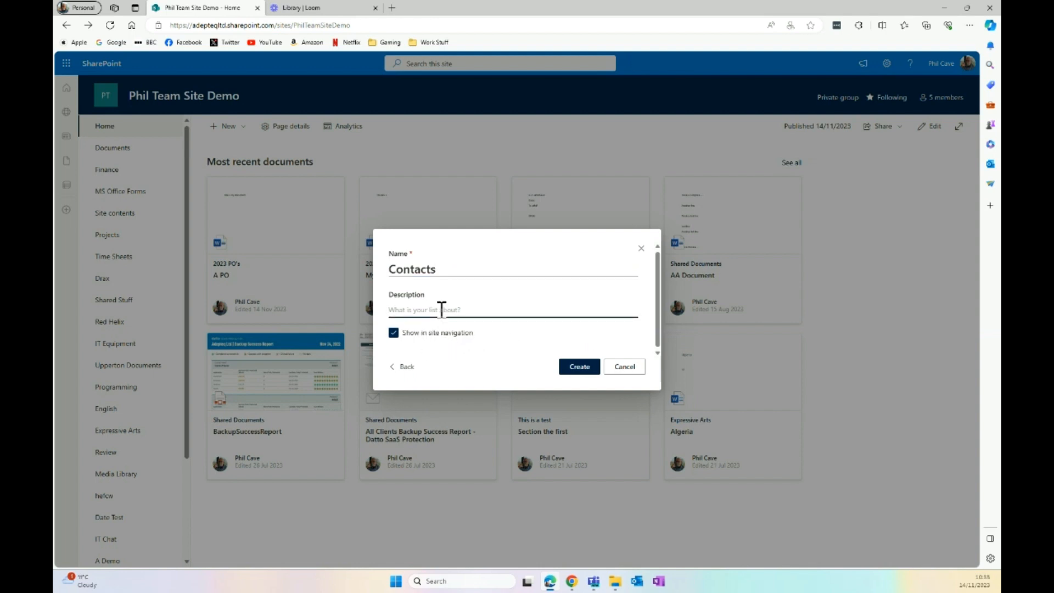
type("contacts")
left_click(586, 369)
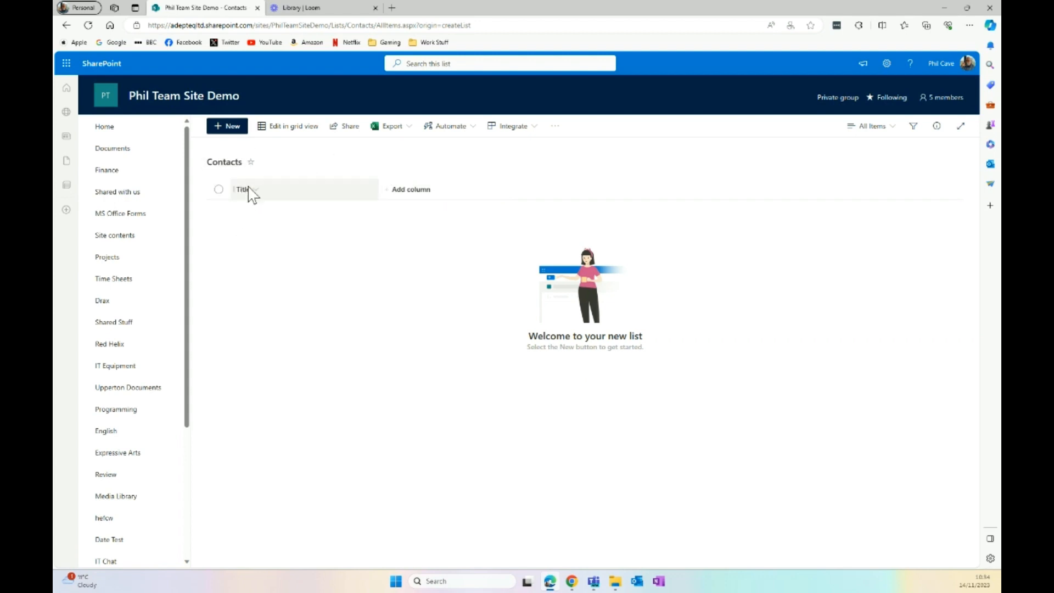
Add three single-line text columns: First name, Surname and Mobile number
left_click(413, 202)
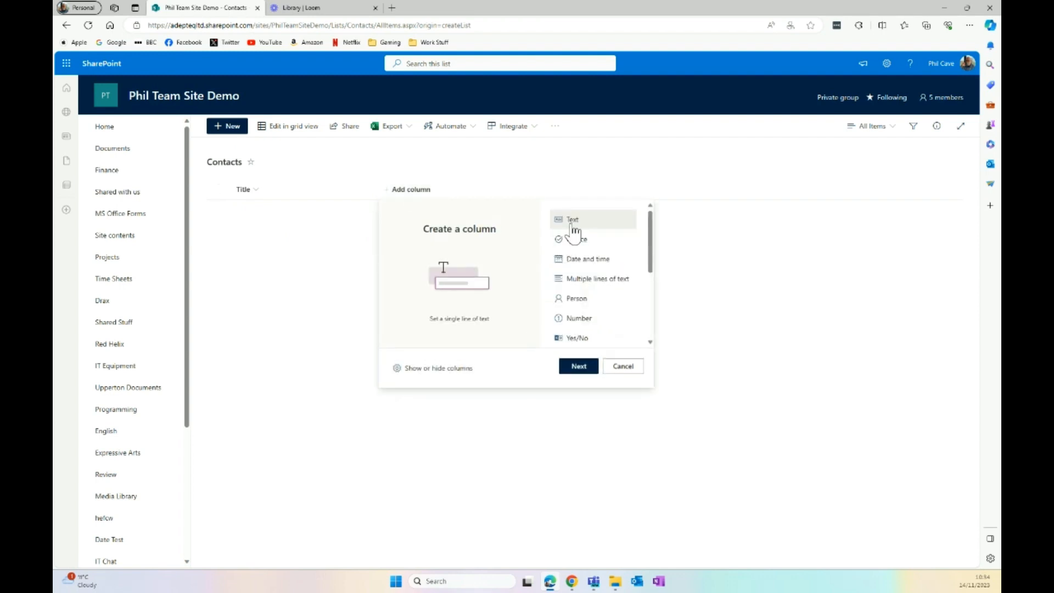
left_click(583, 371)
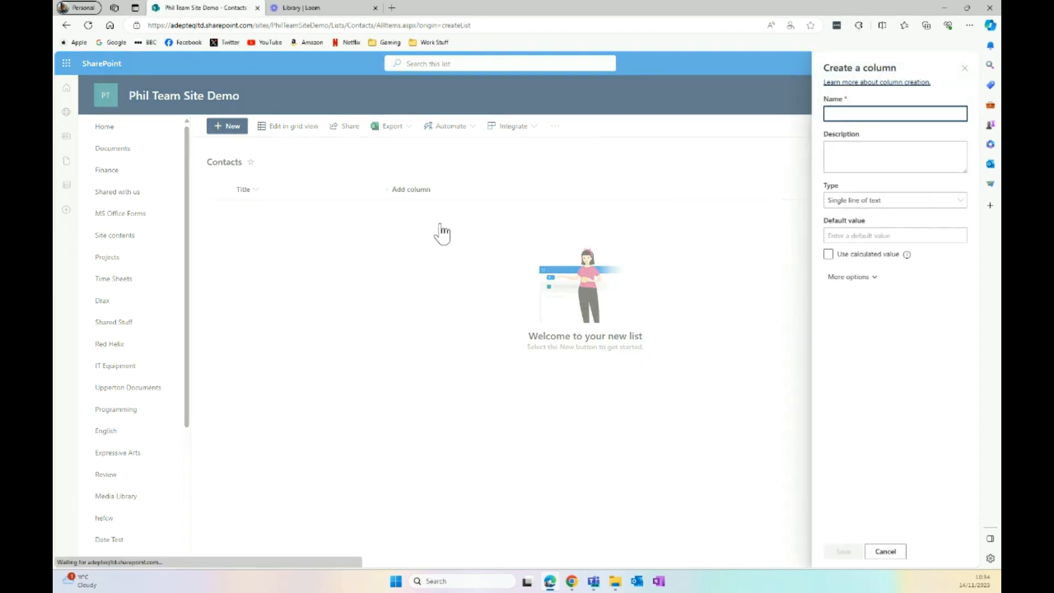
type("First name")
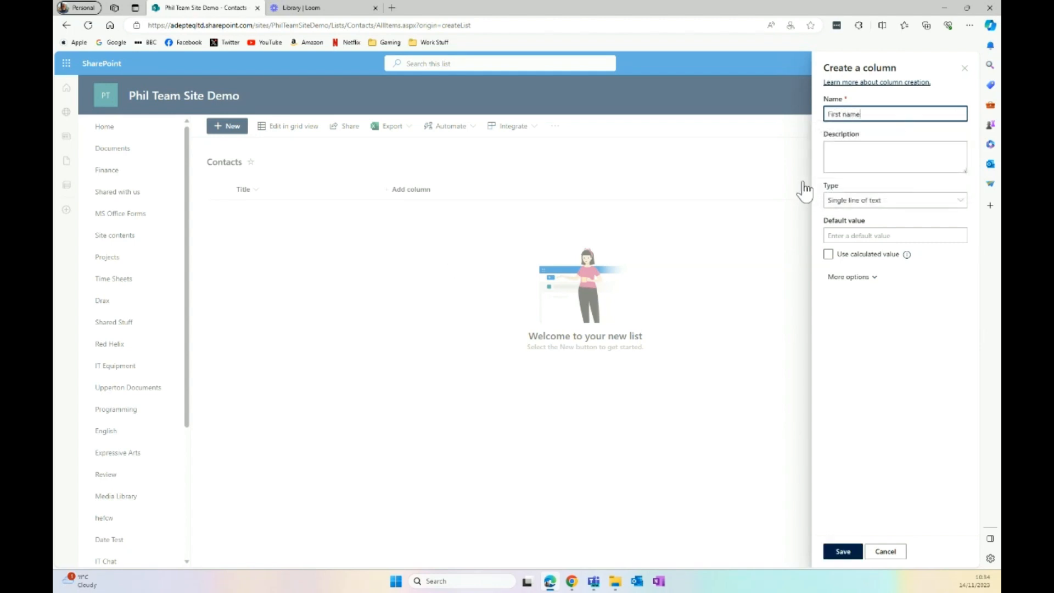
left_click(852, 553)
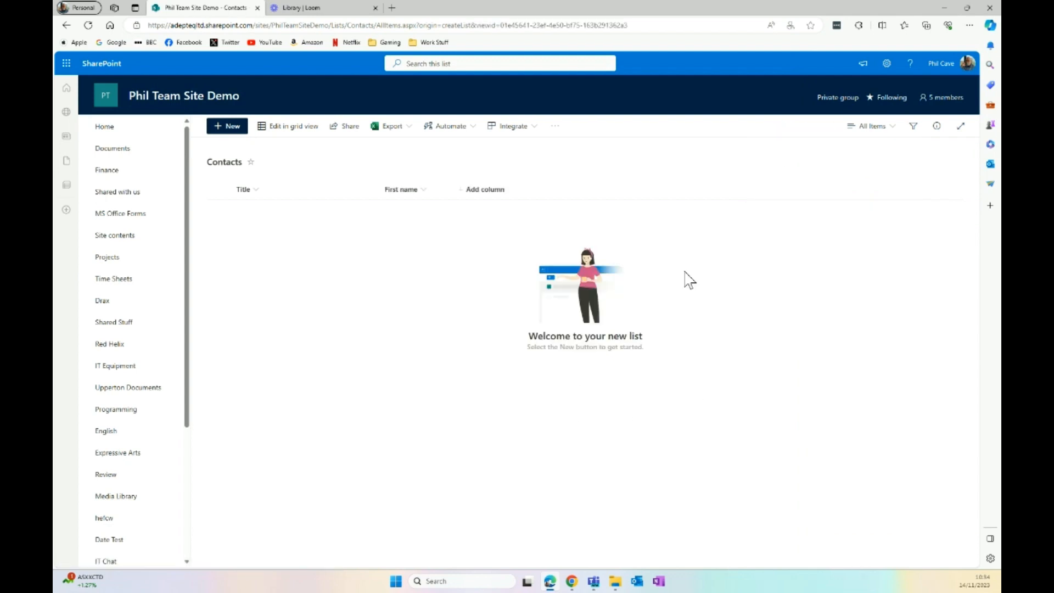
left_click(486, 193)
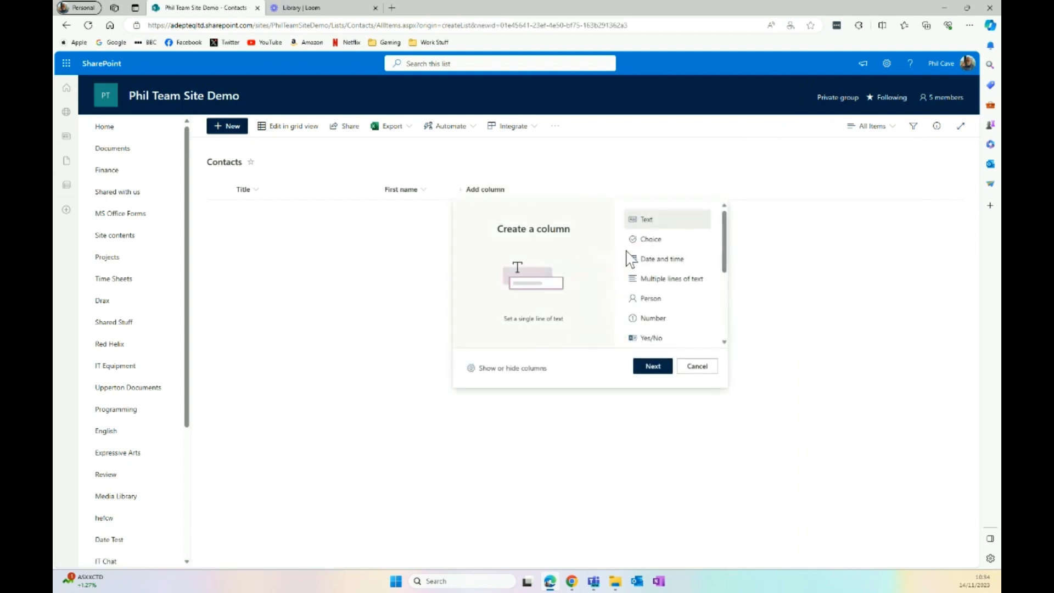
left_click(659, 365)
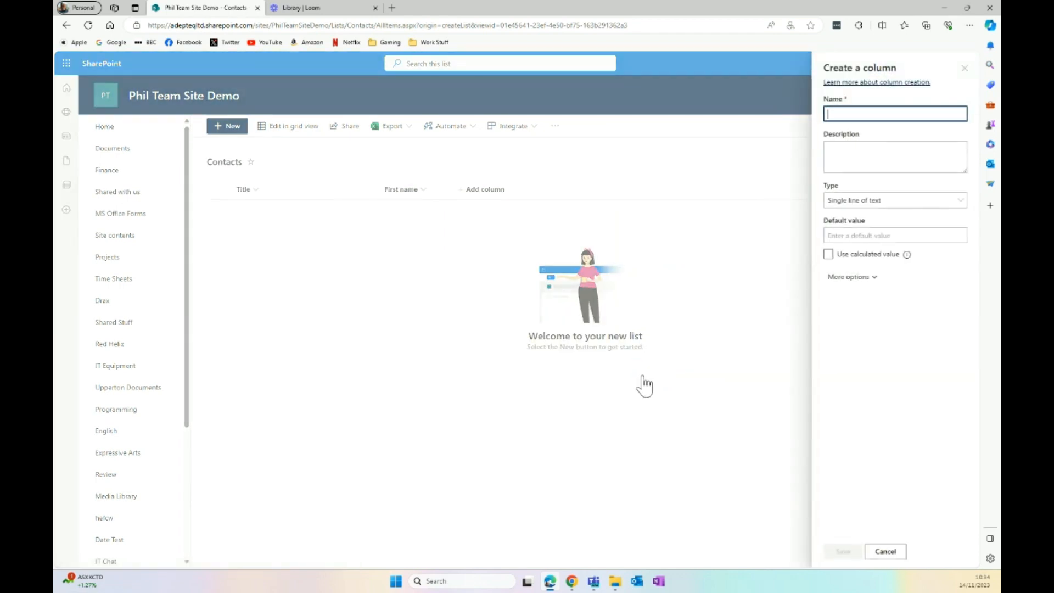
type("Surname")
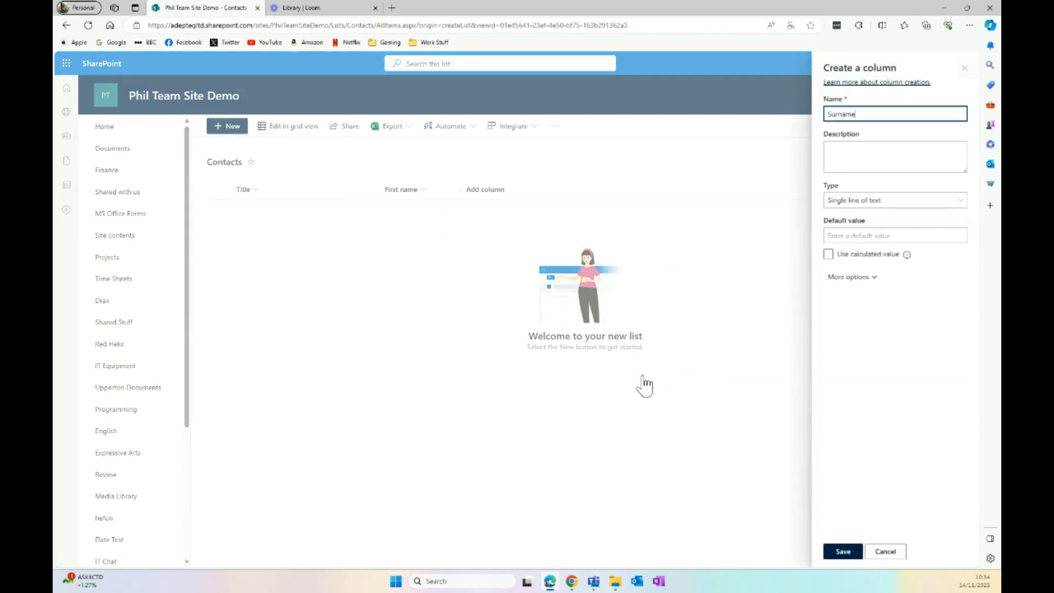
left_click(855, 554)
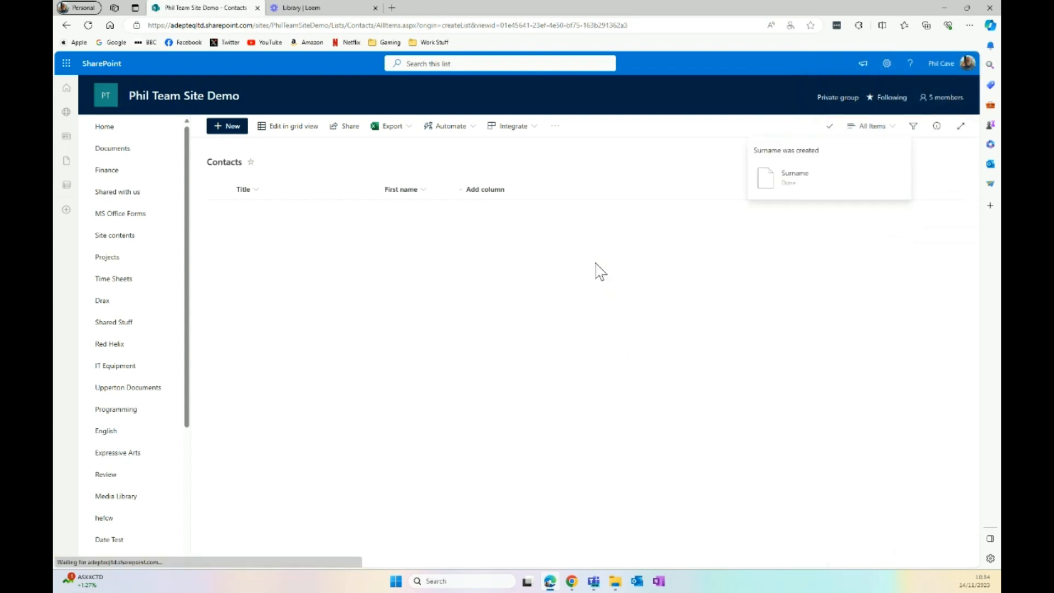
left_click(553, 190)
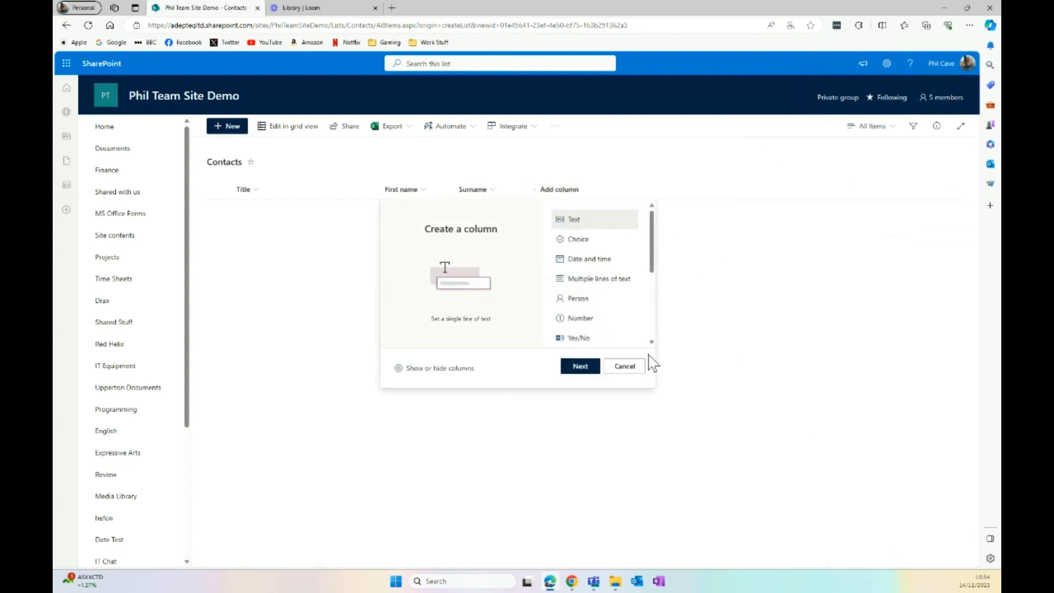
left_click(594, 368)
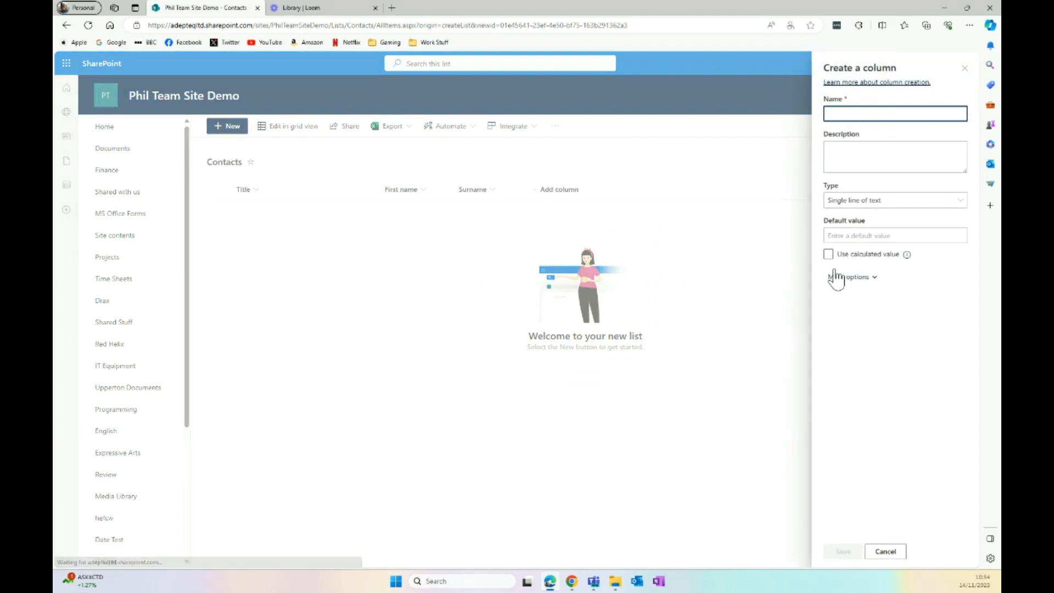
type("Mobile number")
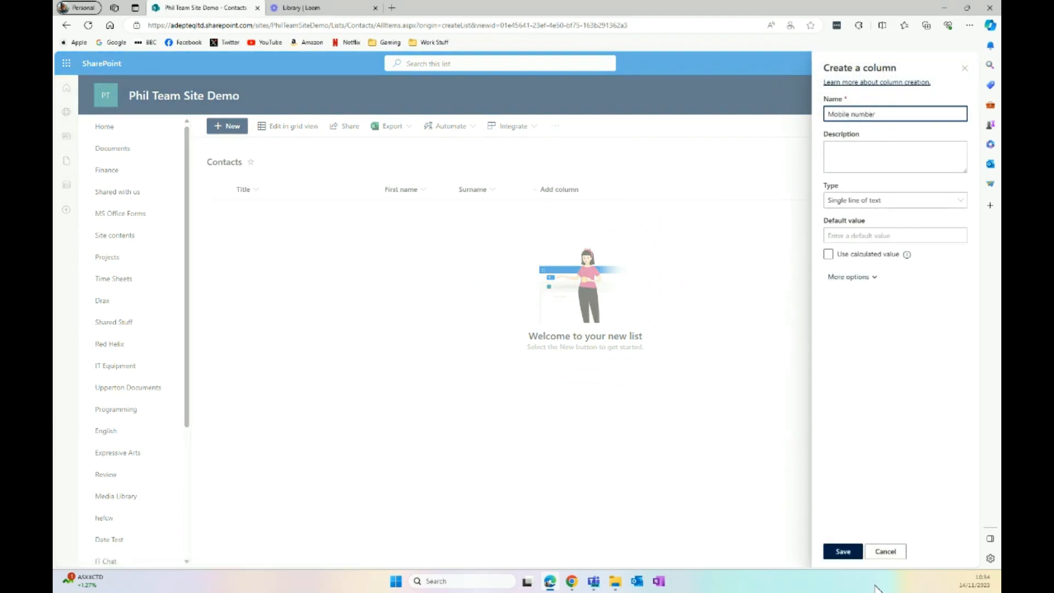
left_click(843, 552)
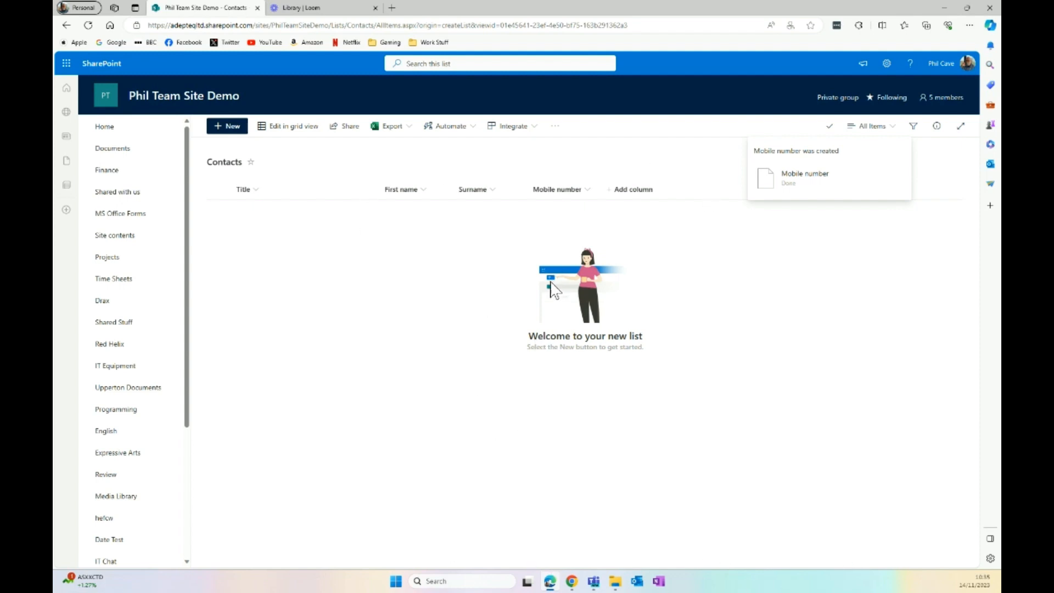
Save a new contact titled Mrs with the contact's first name, surname and mobile number
left_click(231, 128)
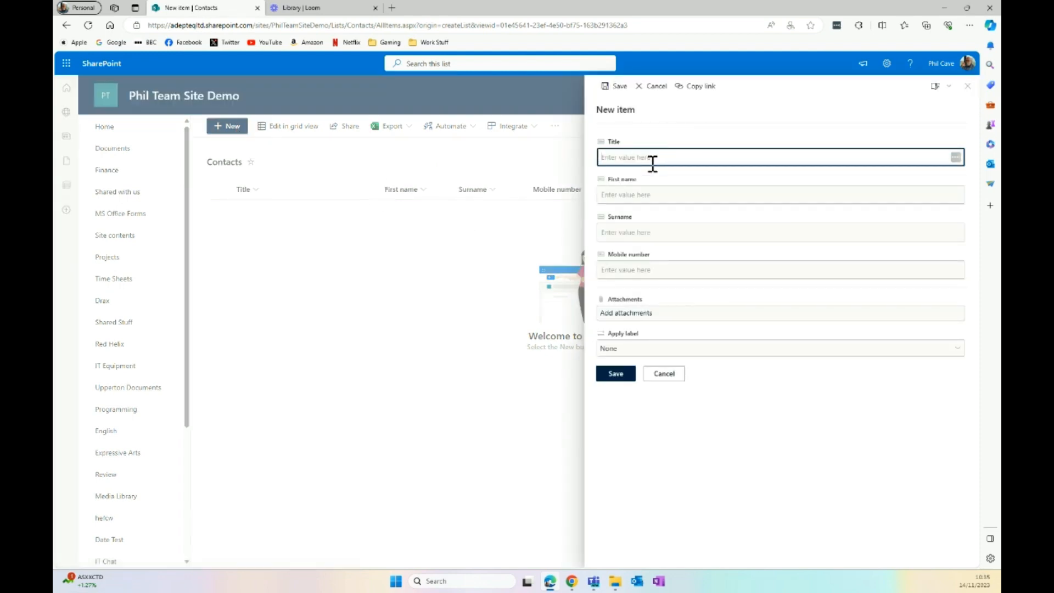
left_click(653, 163)
type("Mrs")
left_click(646, 194)
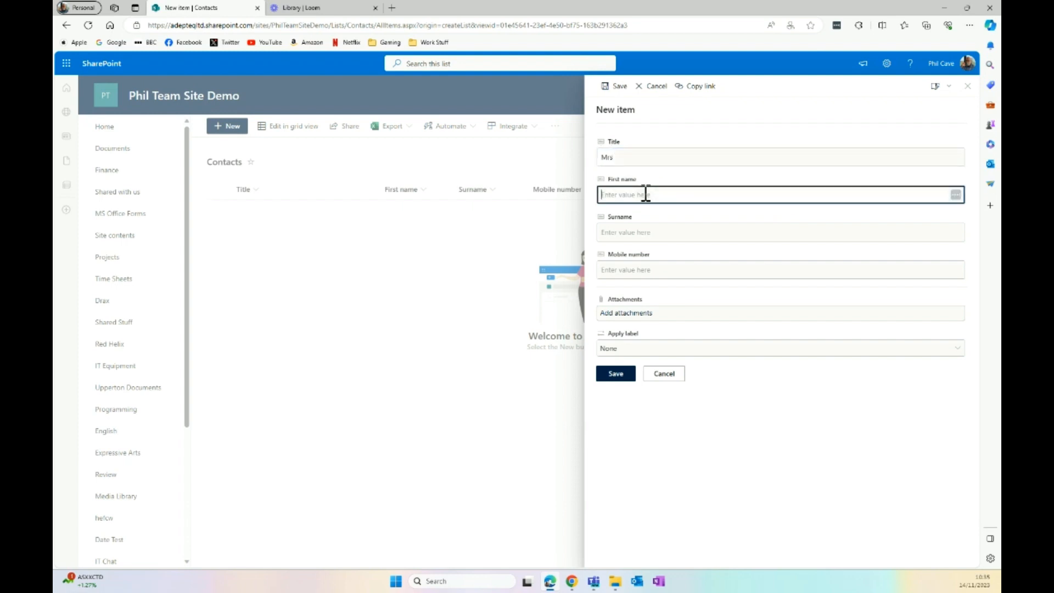
left_click(659, 233)
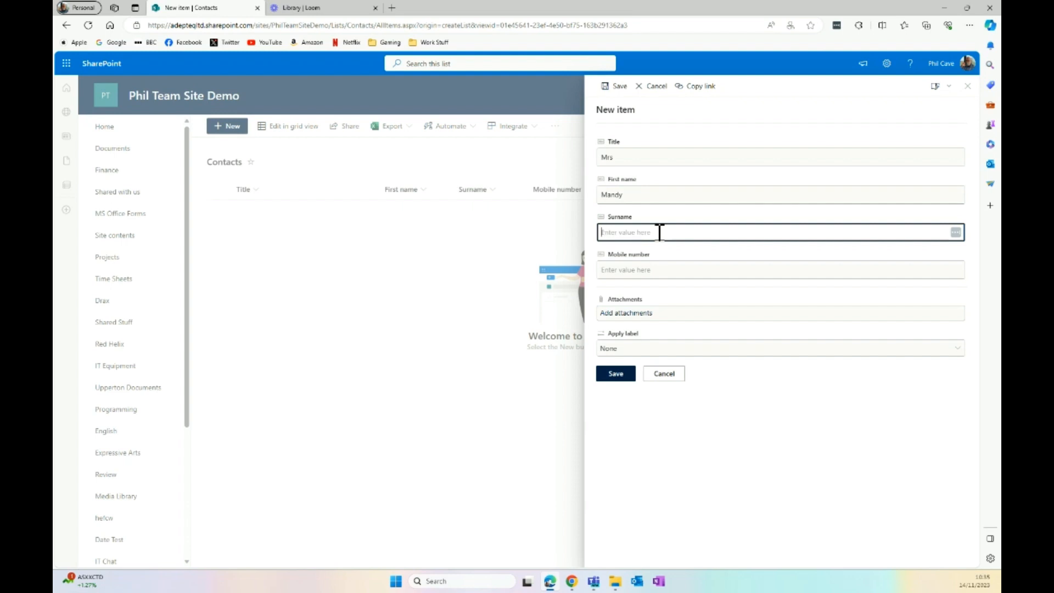
type("Miggins")
left_click(648, 270)
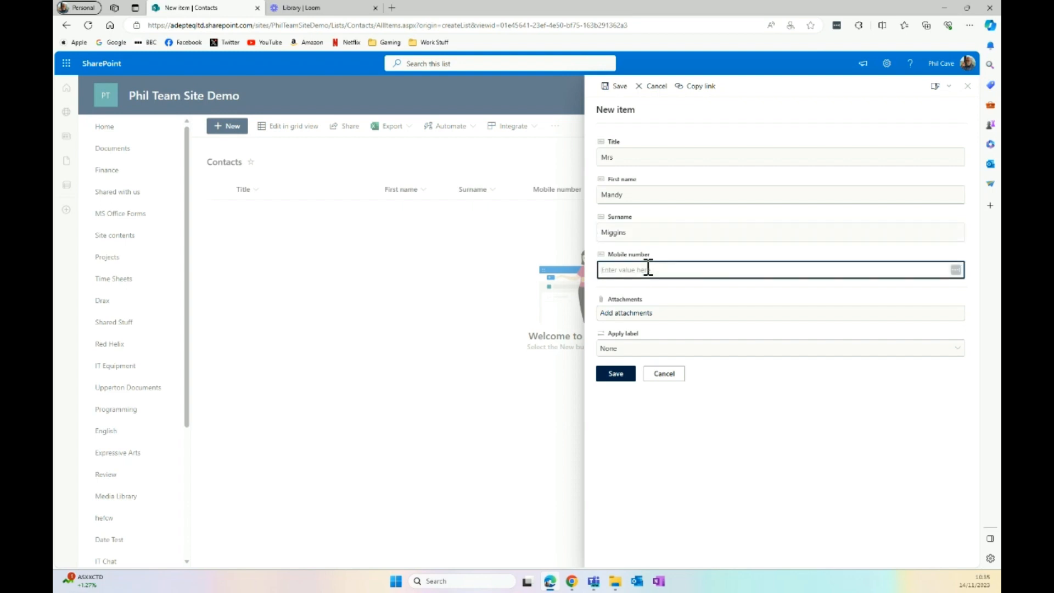
type("1234567")
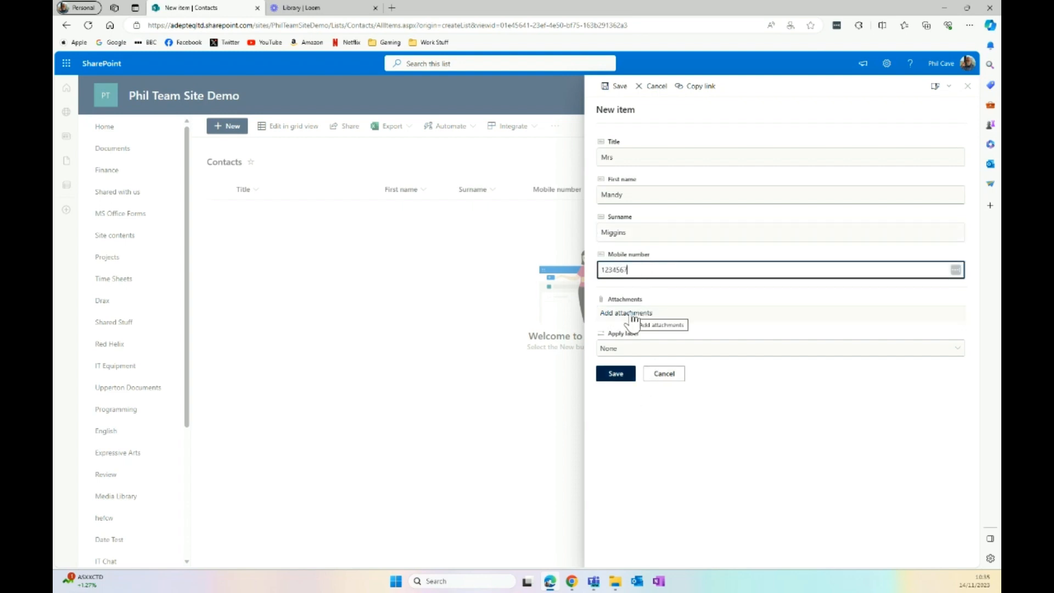
left_click(624, 378)
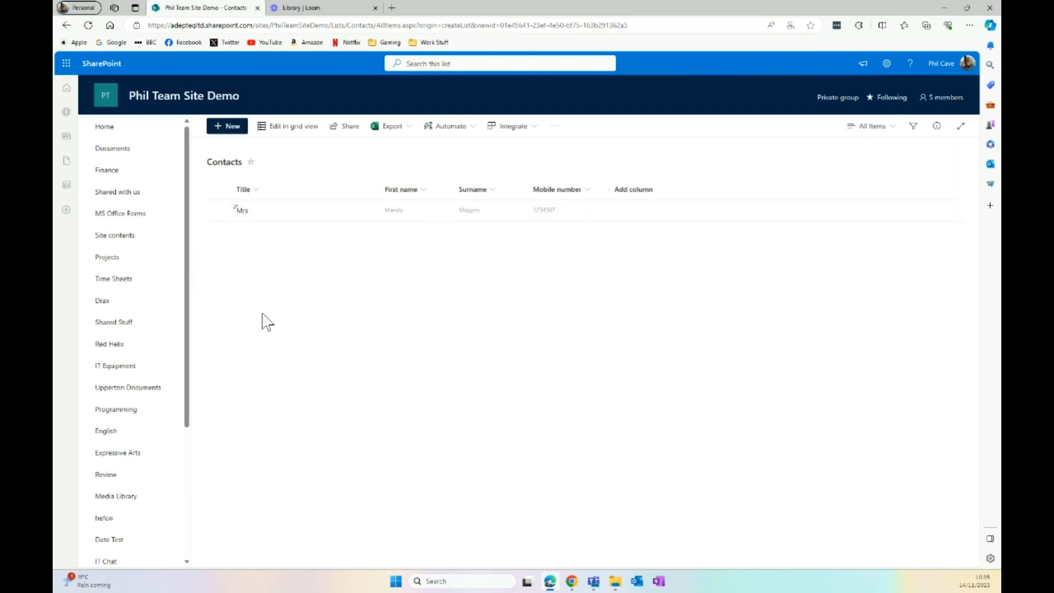
Save a contact titled Mr with the contact's first name, surname and mobile number
left_click(224, 130)
left_click(638, 158)
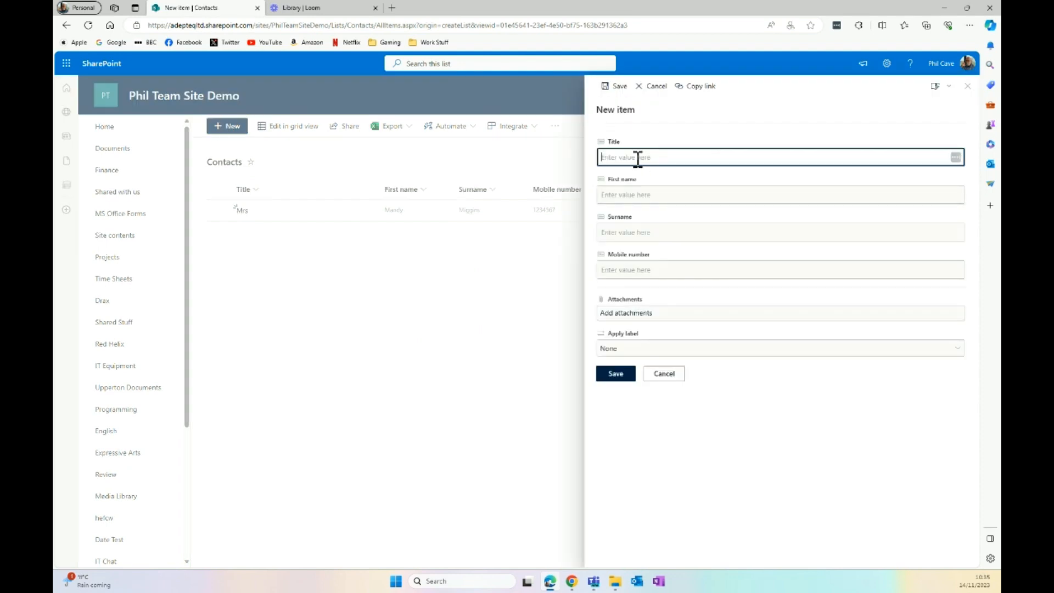
type("Mr")
key("Tab")
type("F")
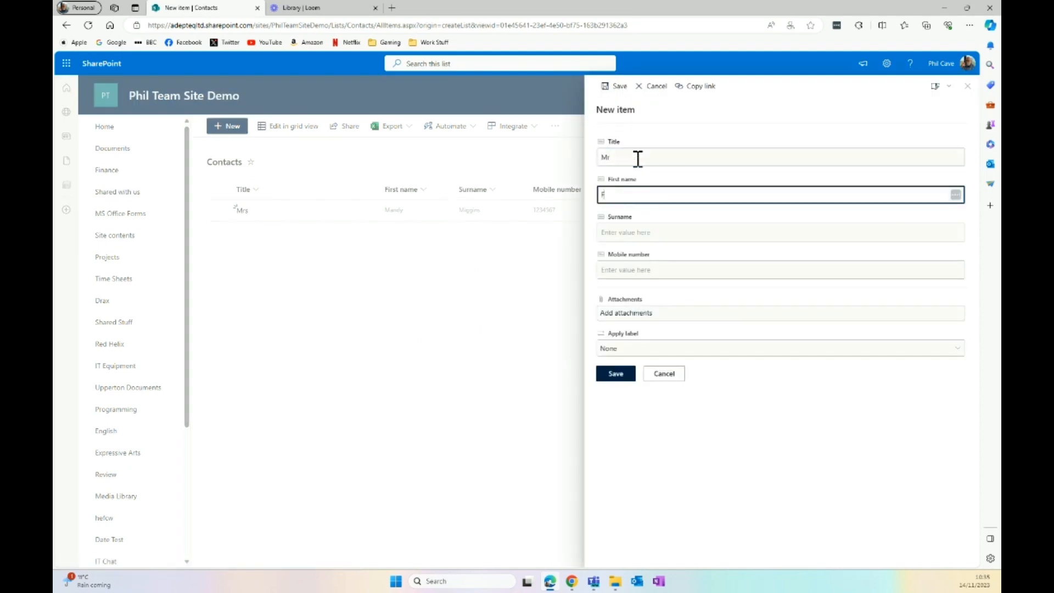
key("Tab")
type("S")
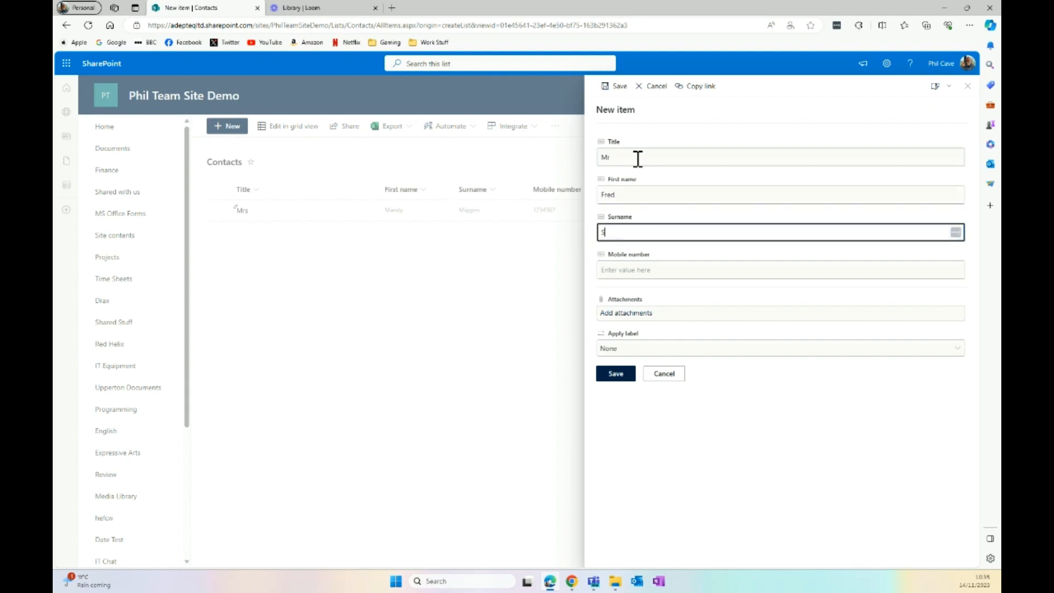
left_click(627, 269)
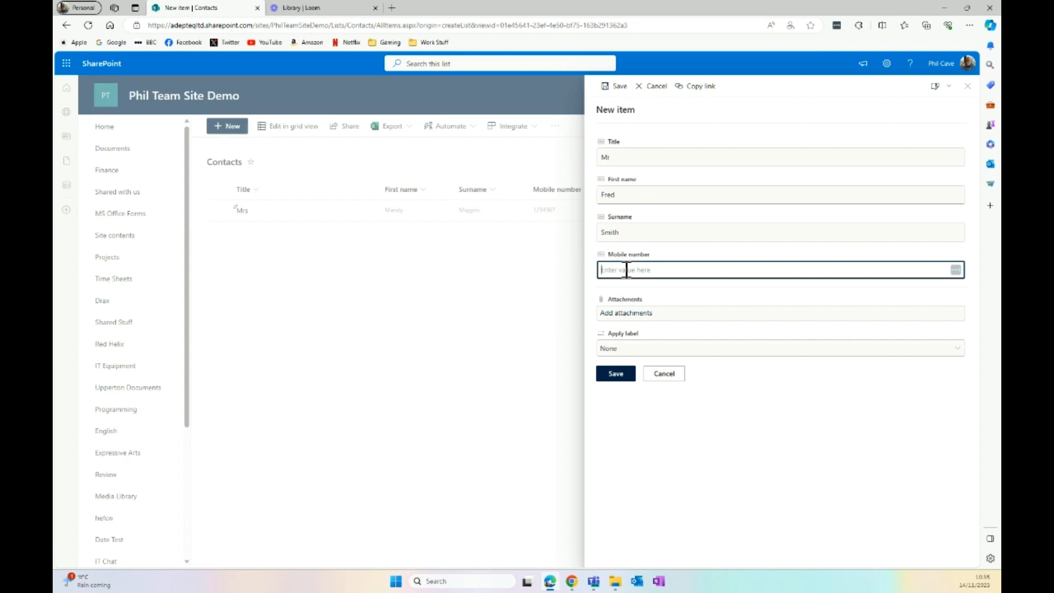
type("0987654321")
left_click(625, 378)
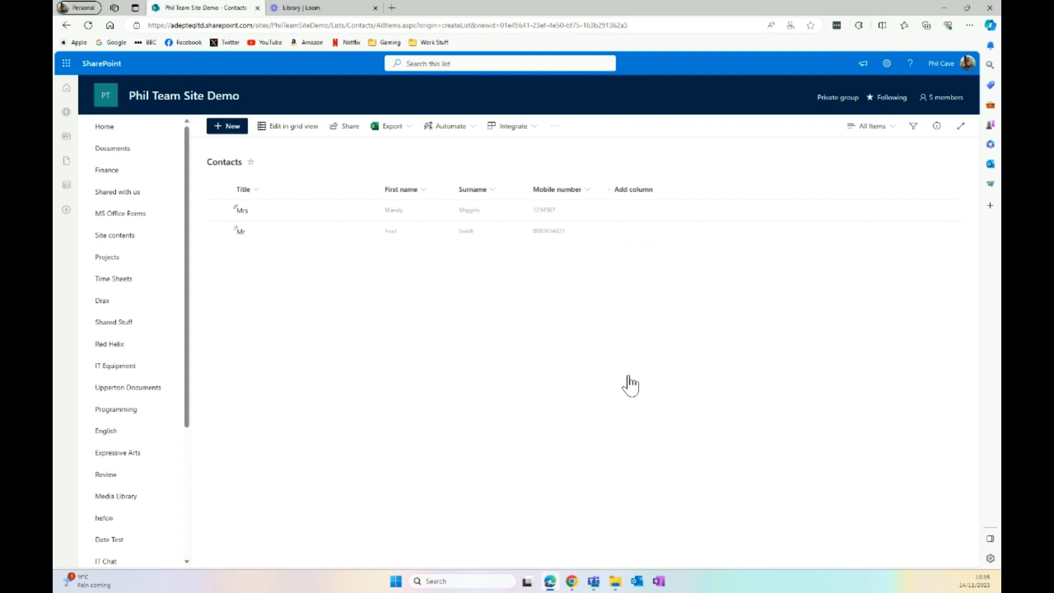
left_click(425, 191)
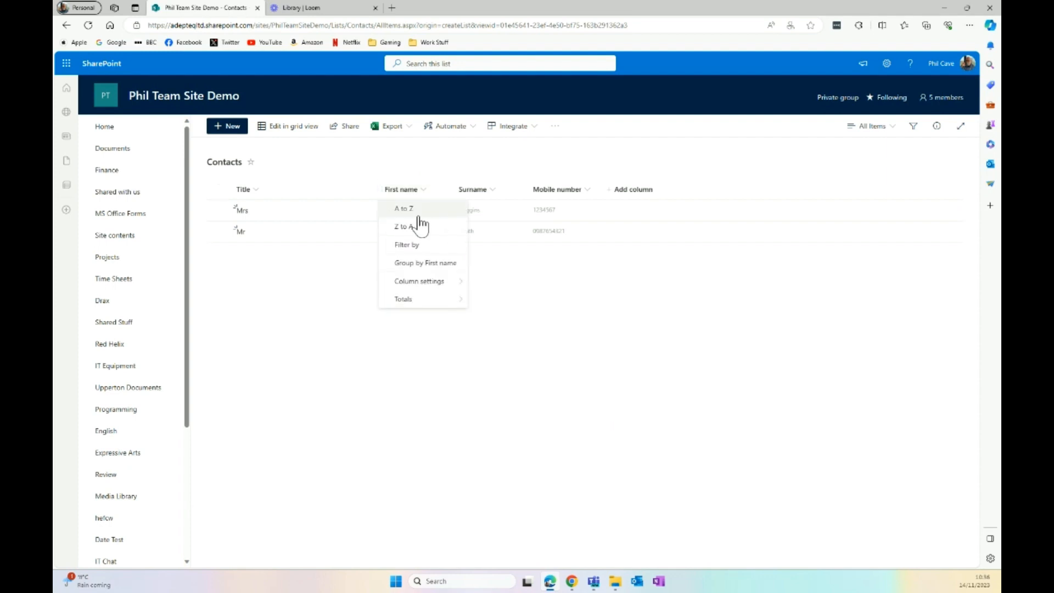
left_click(354, 315)
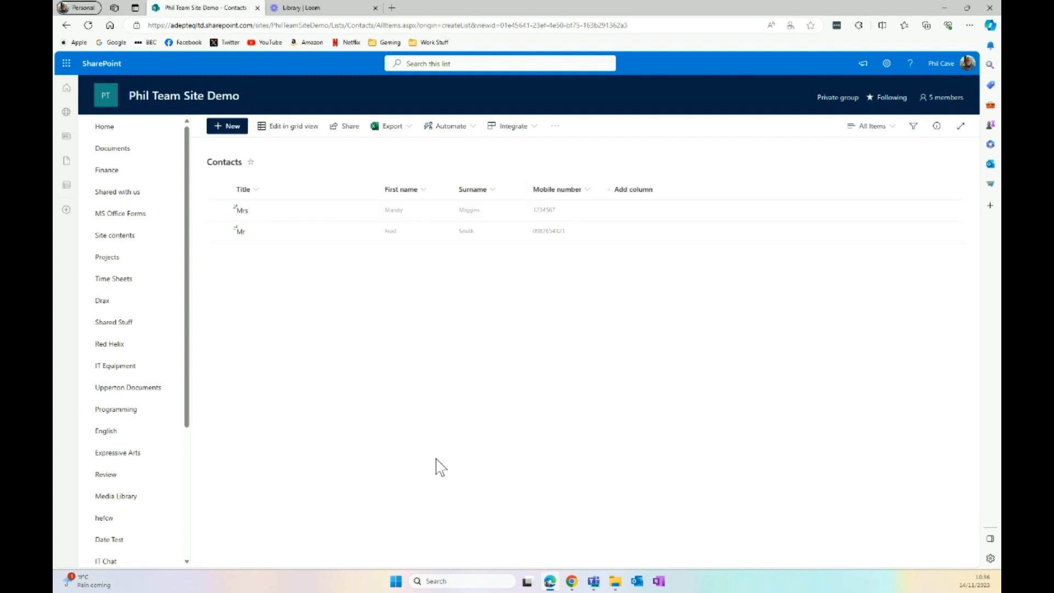
left_click(407, 129)
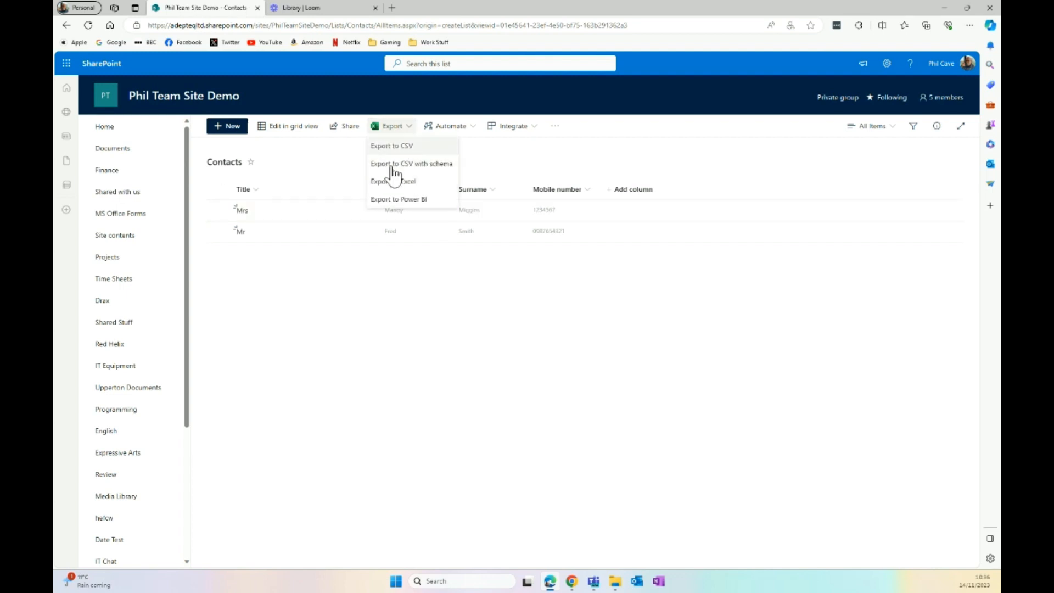
left_click(368, 351)
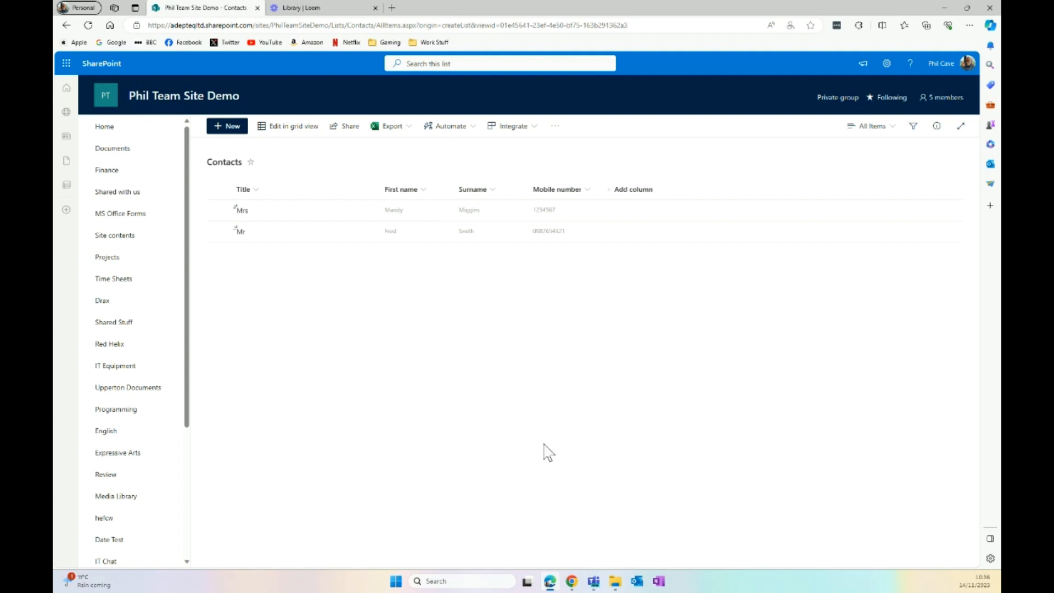